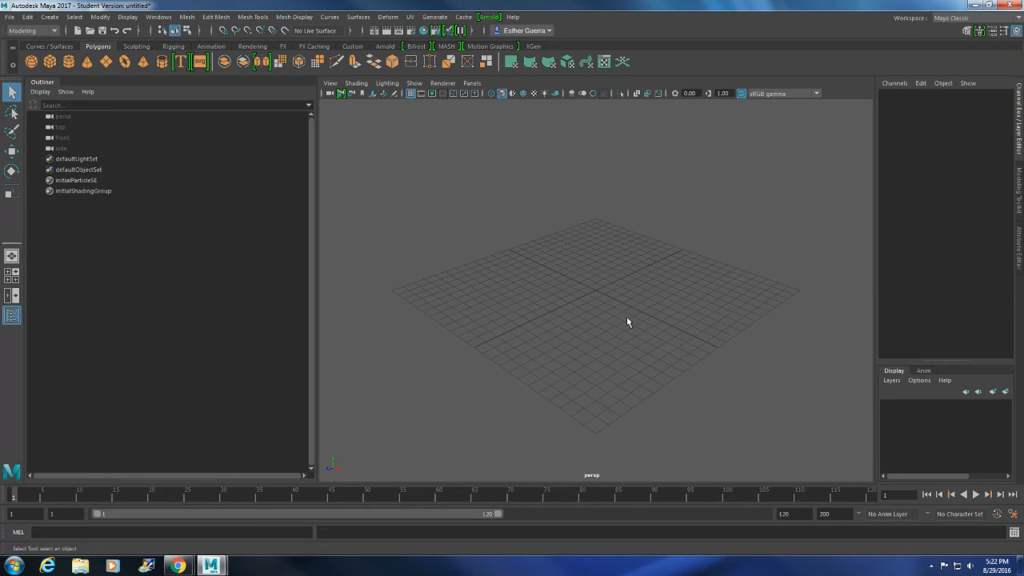
- Create a polygon cube in the empty scene
left_click(74, 16)
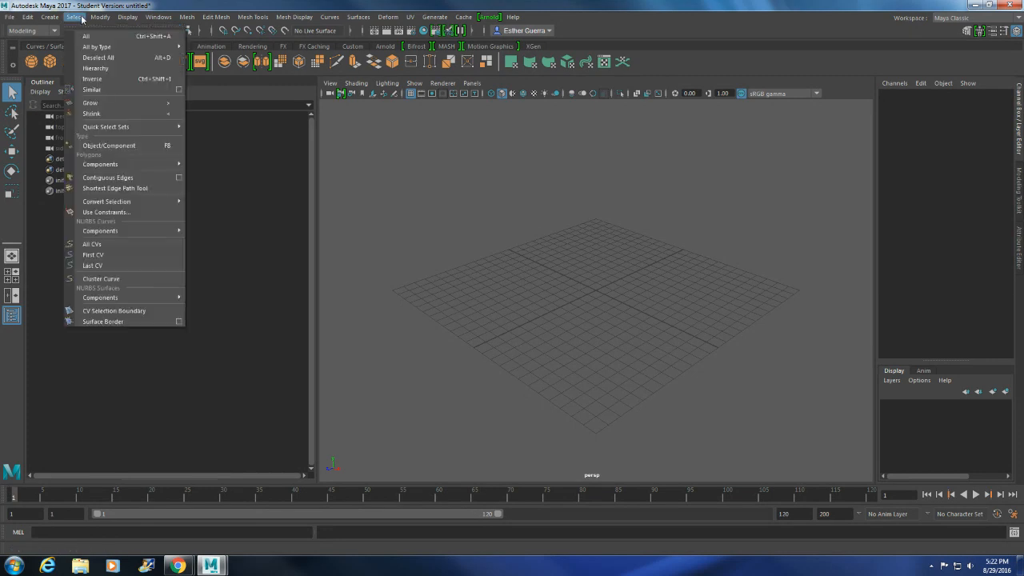
mouse_move(49, 17)
mouse_move(120, 54)
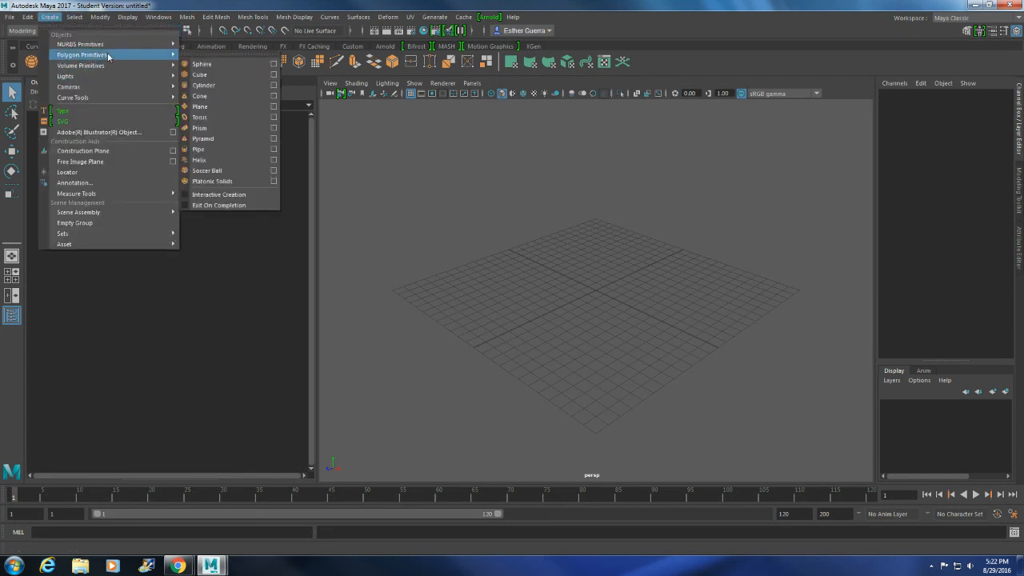
left_click(222, 75)
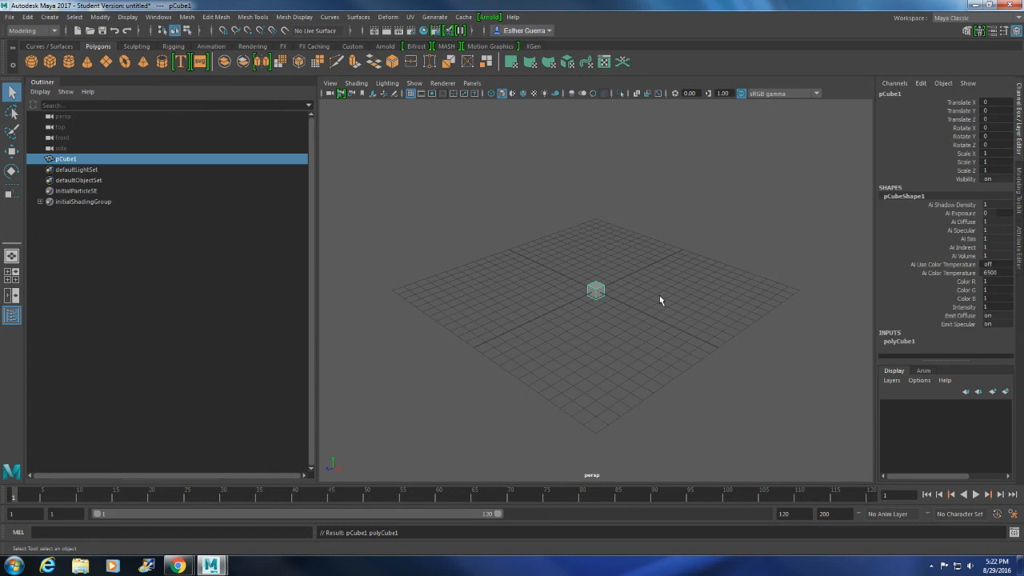
- Move the cube freely to about X -0.254, Y 0.179, Z 0.12, and deselect it with the Select tool active
scroll(615, 308, "up", 3)
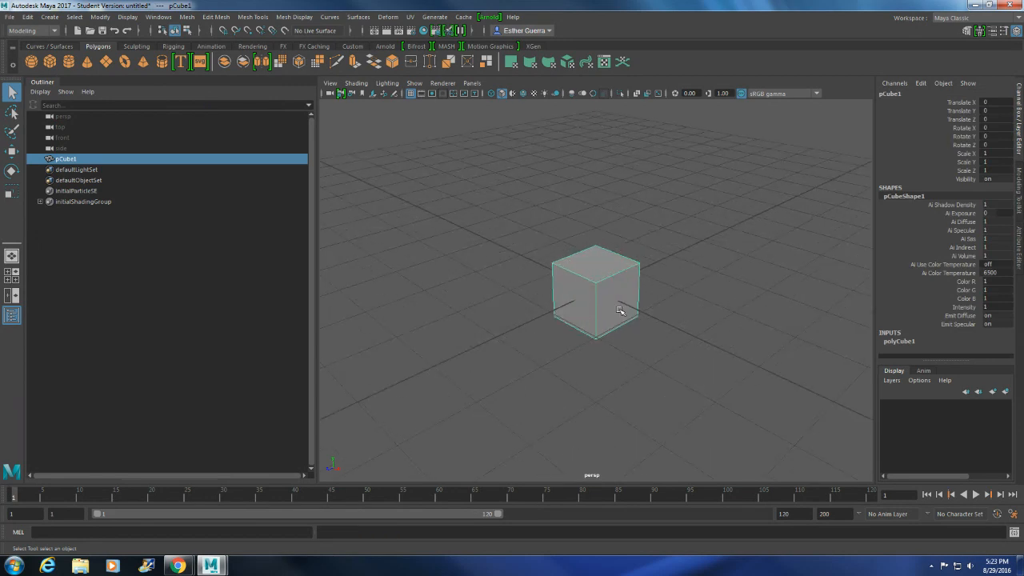
key("w")
left_click_drag(597, 291, 580, 277)
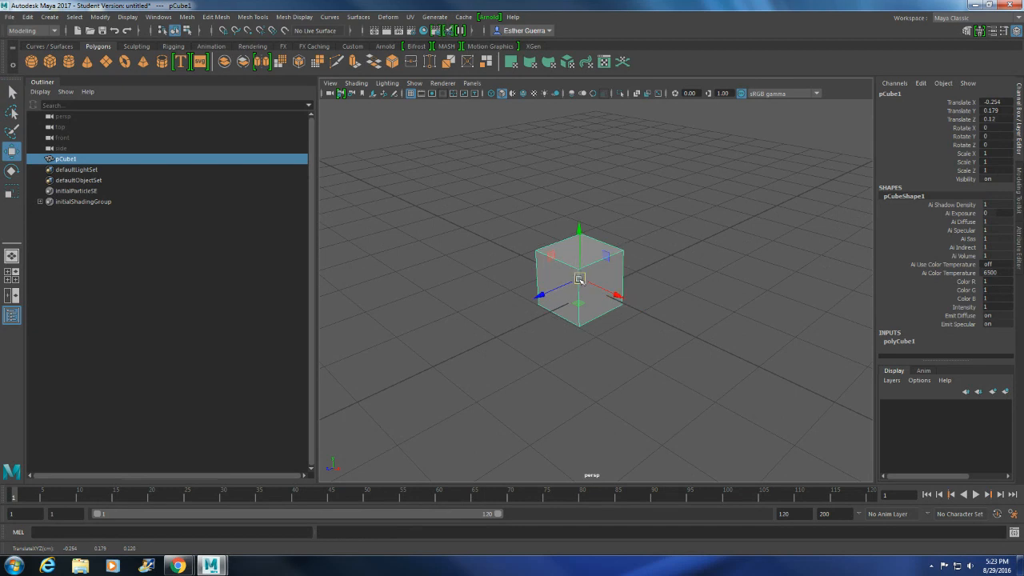
left_click(697, 245)
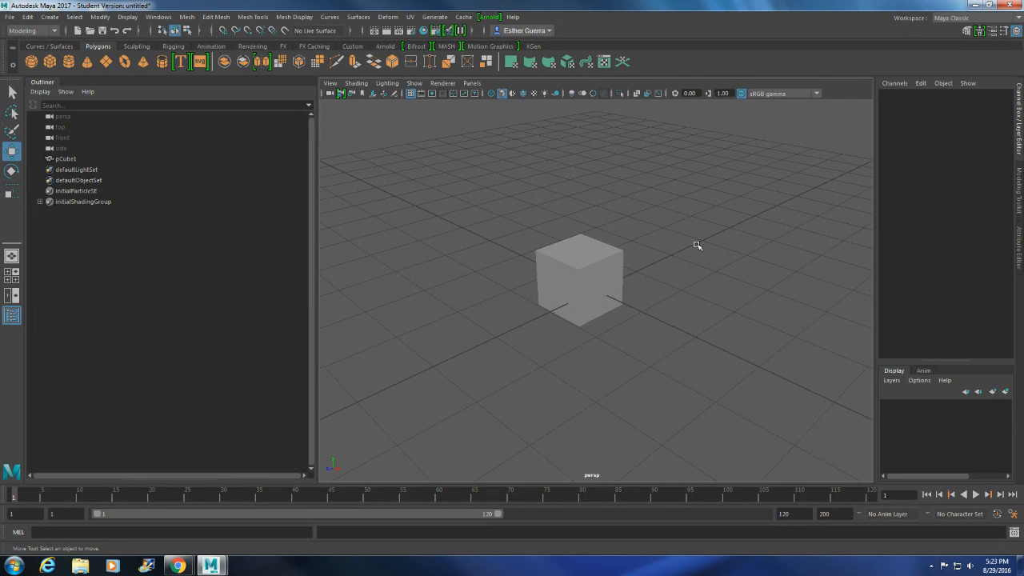
key("q")
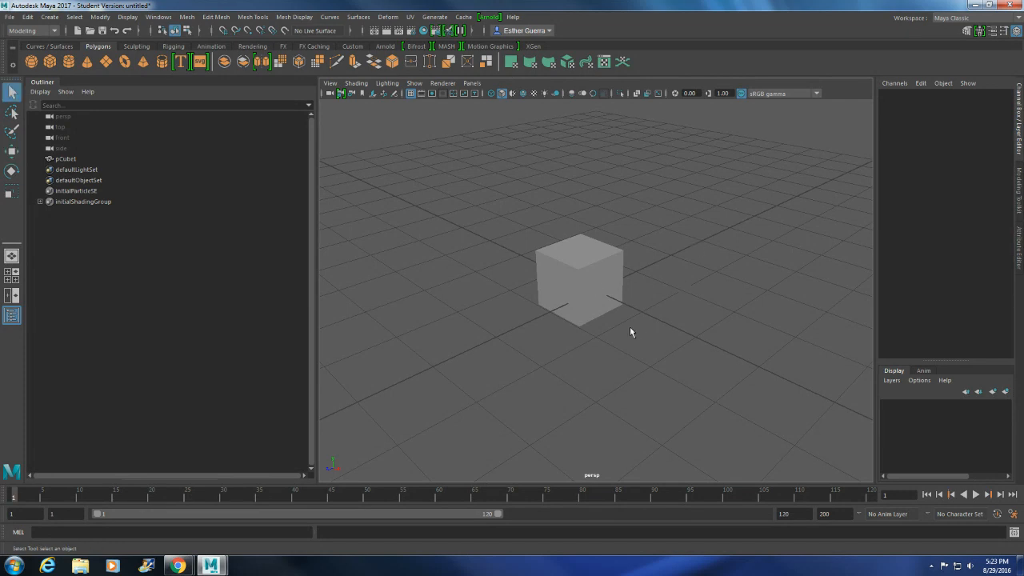
- Move the cube along its X and Z axes to about X -1.007, Z -0.619, undoing a trial raise along Y
left_click(594, 280)
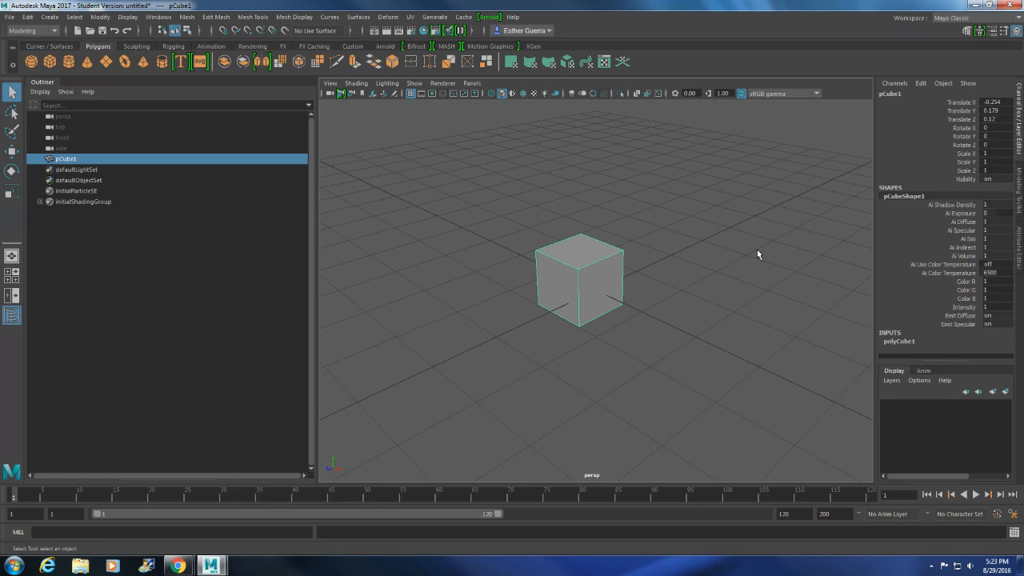
key("w")
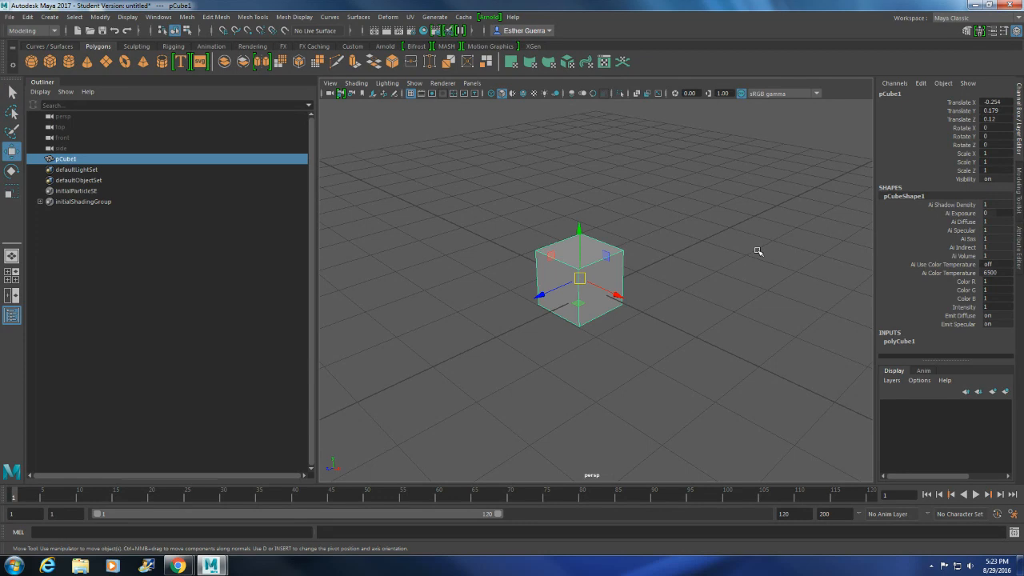
left_click_drag(544, 295, 542, 353)
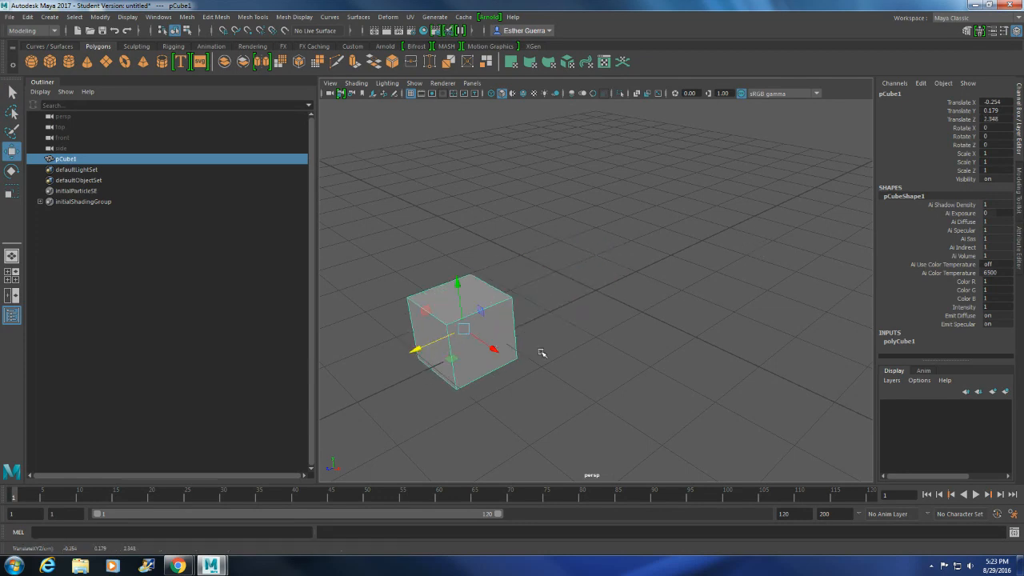
left_click_drag(420, 351, 778, 333)
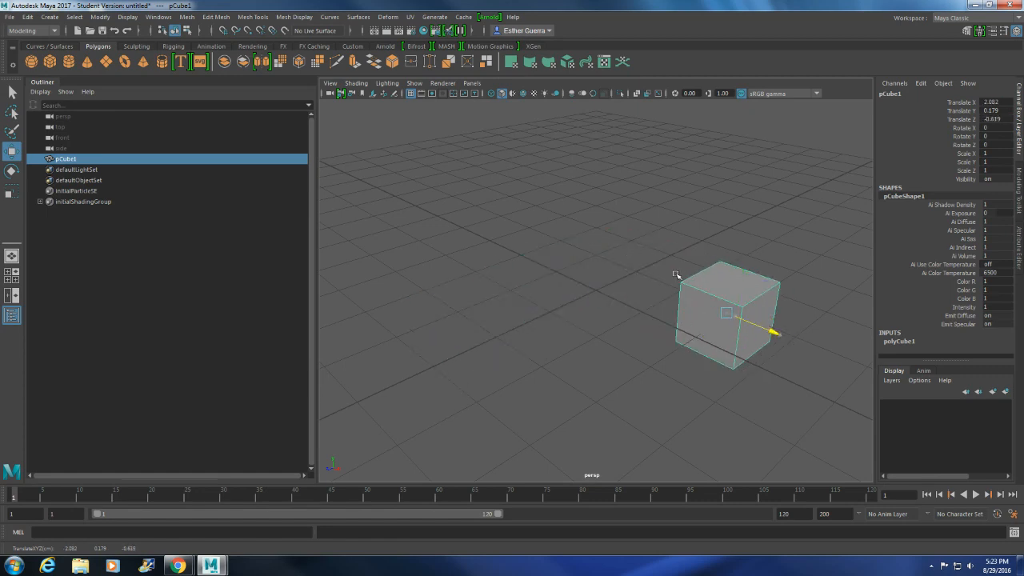
left_click_drag(677, 274, 619, 242)
left_click_drag(580, 202, 584, 166)
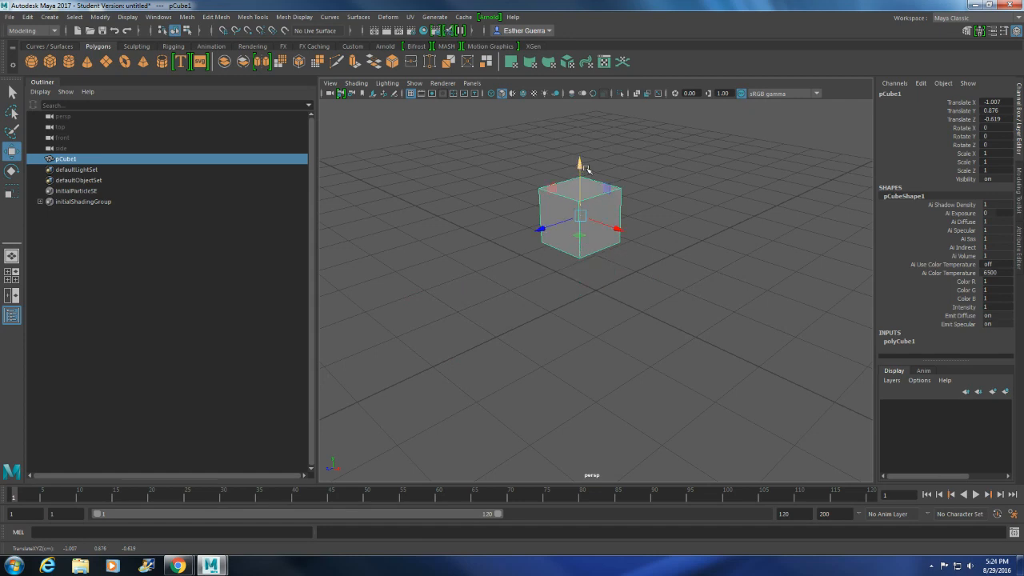
key("ctrl+z")
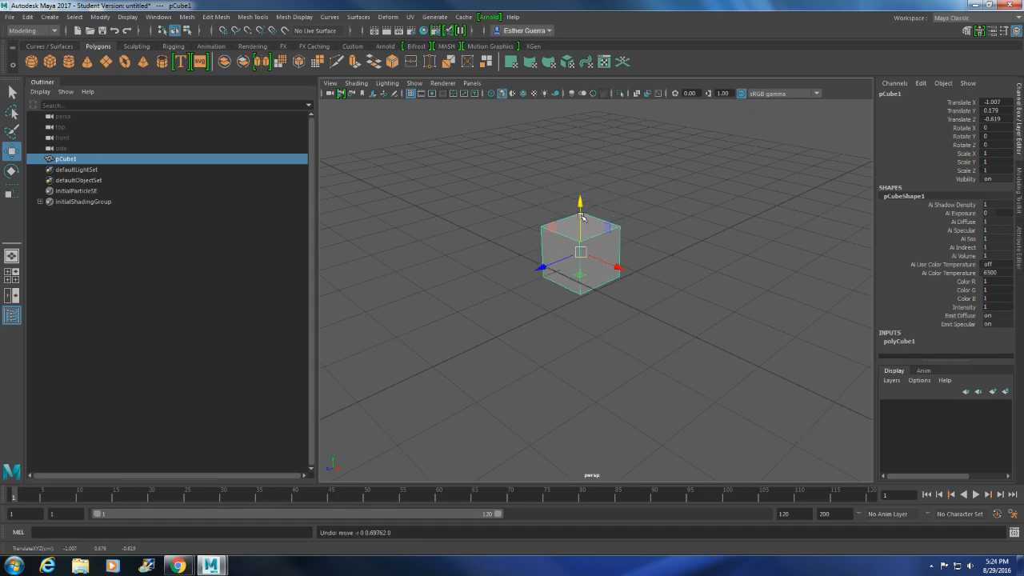
left_click(638, 227)
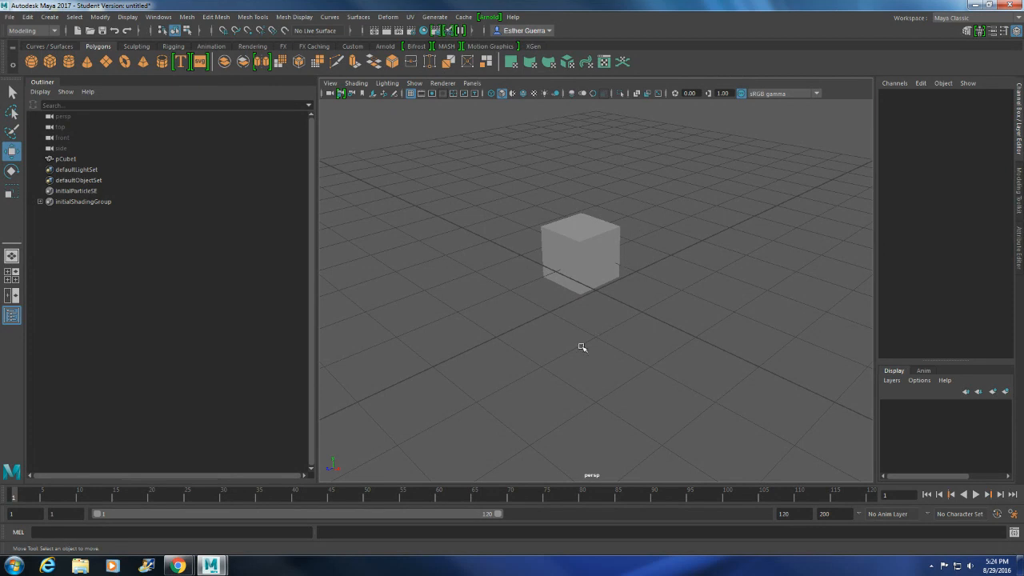
- Try rotating the cube around several axes with the Rotate tool, and undo the rotations
key("e")
left_click(598, 274)
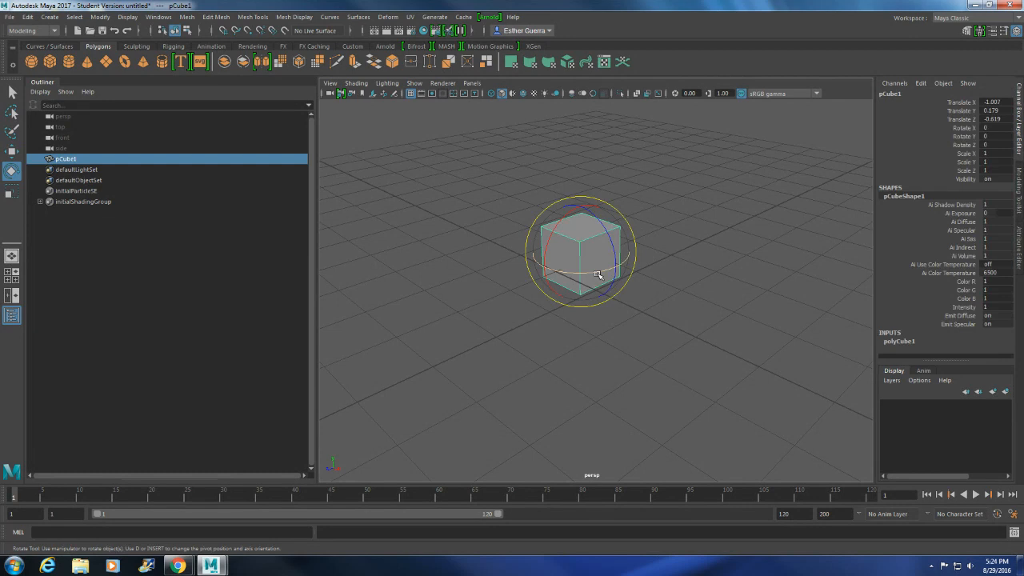
left_click(575, 272)
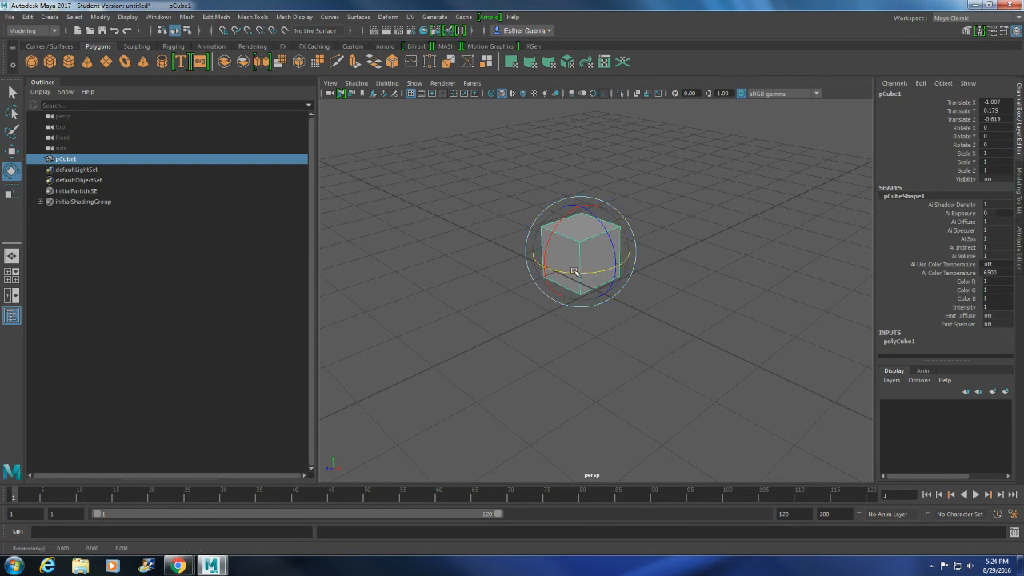
left_click_drag(548, 206, 592, 221)
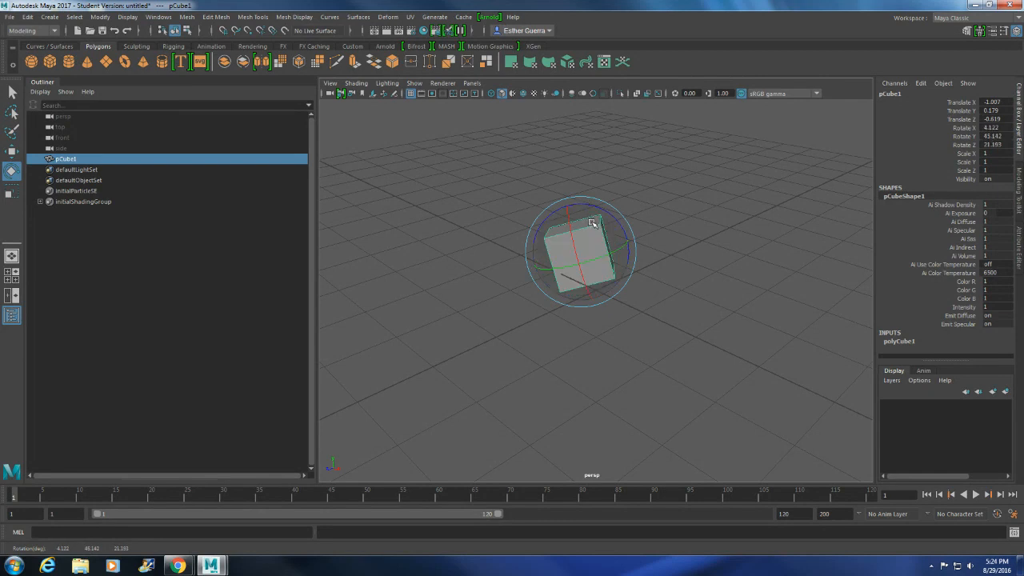
key("ctrl+z")
key("ctrl+z")
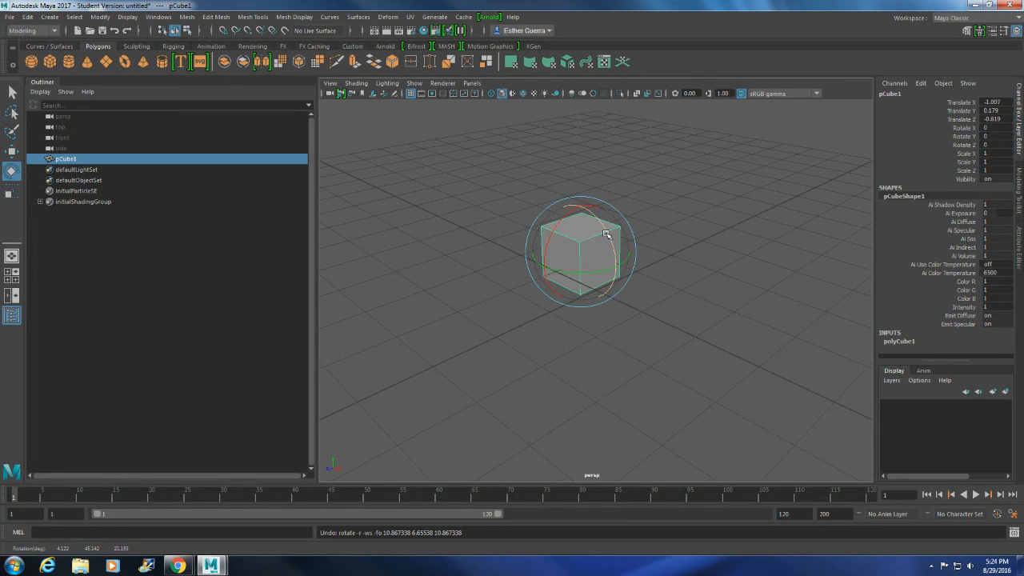
- Rotate the cube about its Z axis to about -94.8 degrees, undoing any further turn beyond that
left_click_drag(602, 222, 633, 309)
left_click_drag(613, 241, 628, 356)
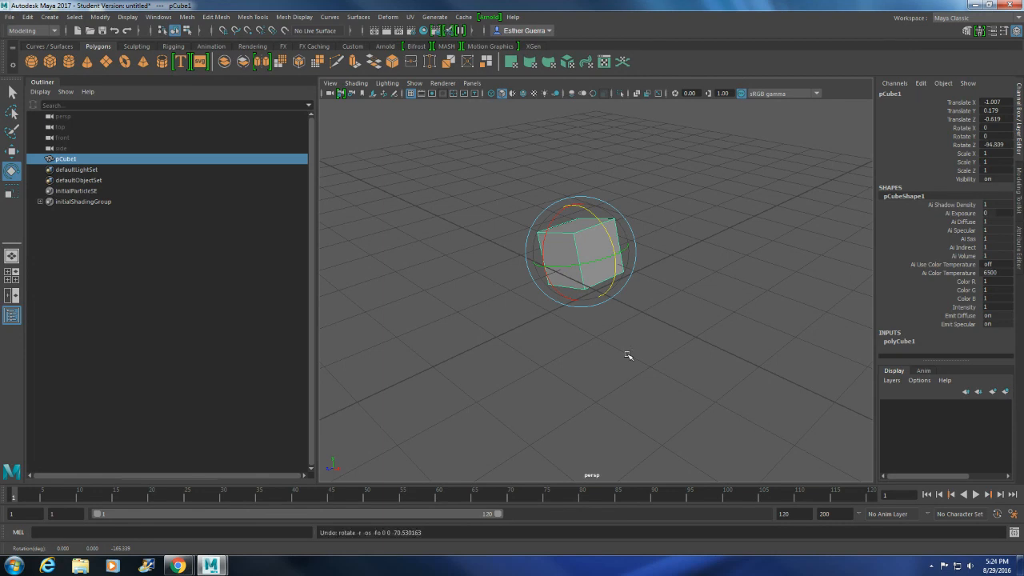
key("ctrl+z")
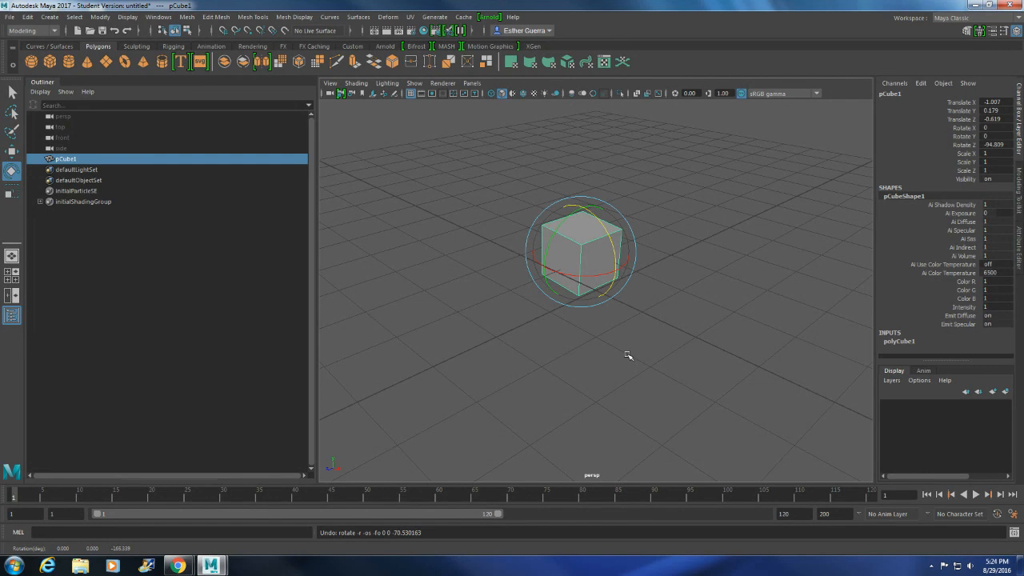
- Scale the cube uniformly and along single axes to 4 in X, 7 in Y and 7 in Z
key("r")
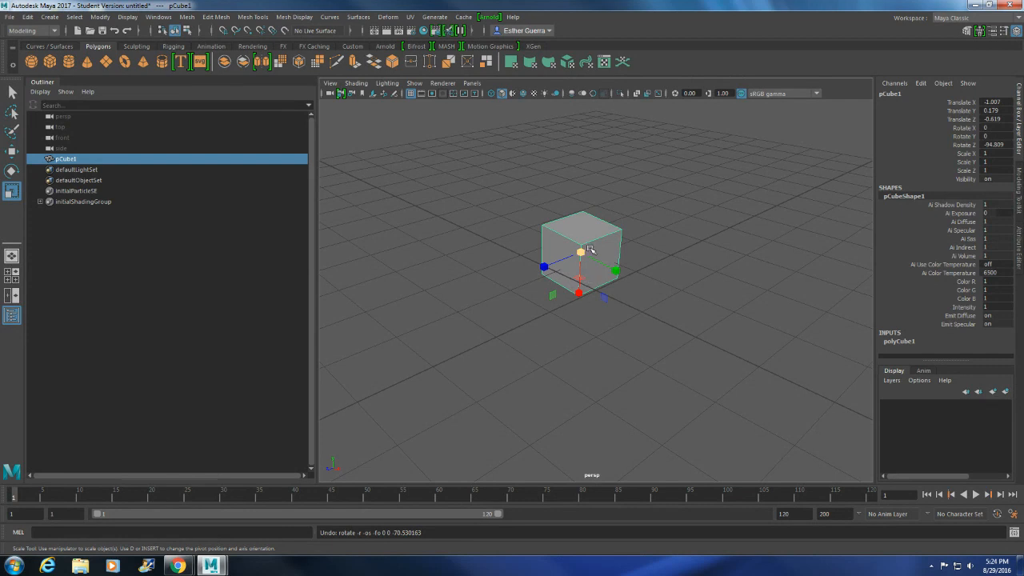
left_click_drag(581, 253, 537, 295)
left_click_drag(689, 269, 703, 228)
left_click_drag(616, 270, 460, 295)
left_click_drag(578, 295, 585, 252)
- Stretch the cube further to a scale of 7 in X and 9 in Y
left_click_drag(590, 408, 568, 272, "alt")
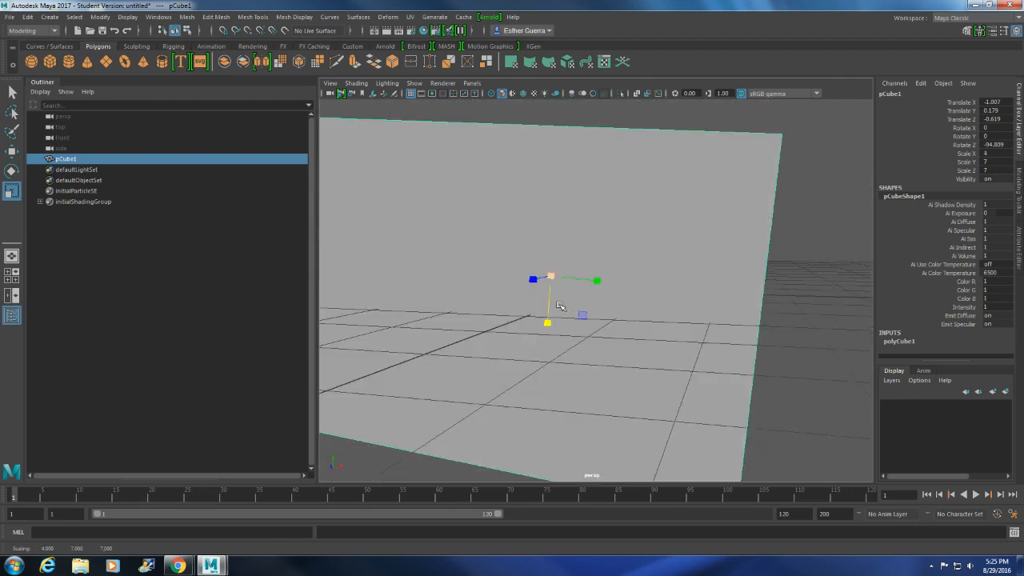
left_click_drag(547, 323, 548, 349)
scroll(592, 318, "down", 10)
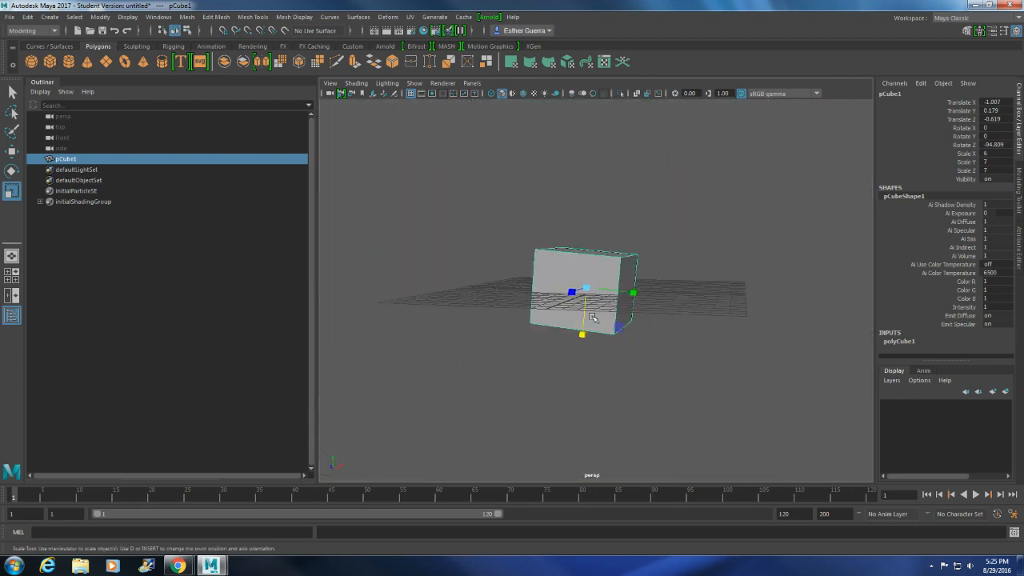
left_click_drag(633, 293, 642, 294)
left_click_drag(620, 328, 574, 347)
scroll(630, 337, "up", 3)
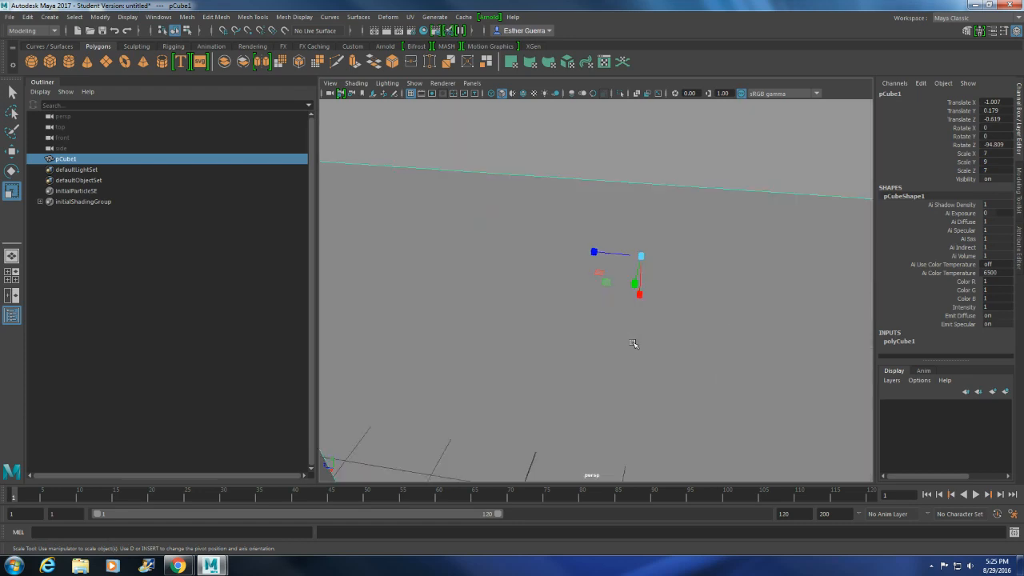
scroll(631, 337, "down", 4)
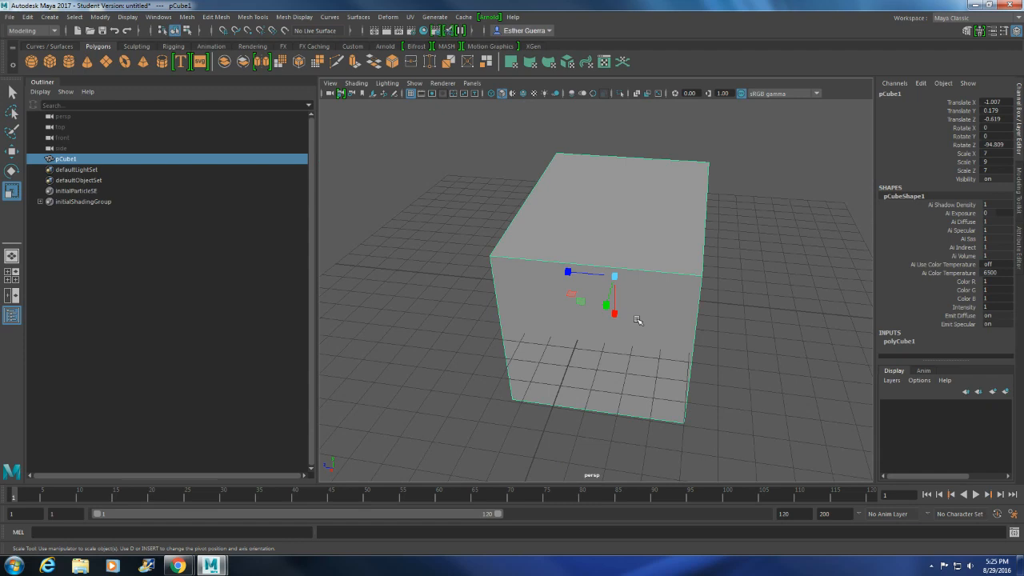
- Put the cube in vertex mode and lasso-select the two vertices of its near top edge
left_click(13, 112)
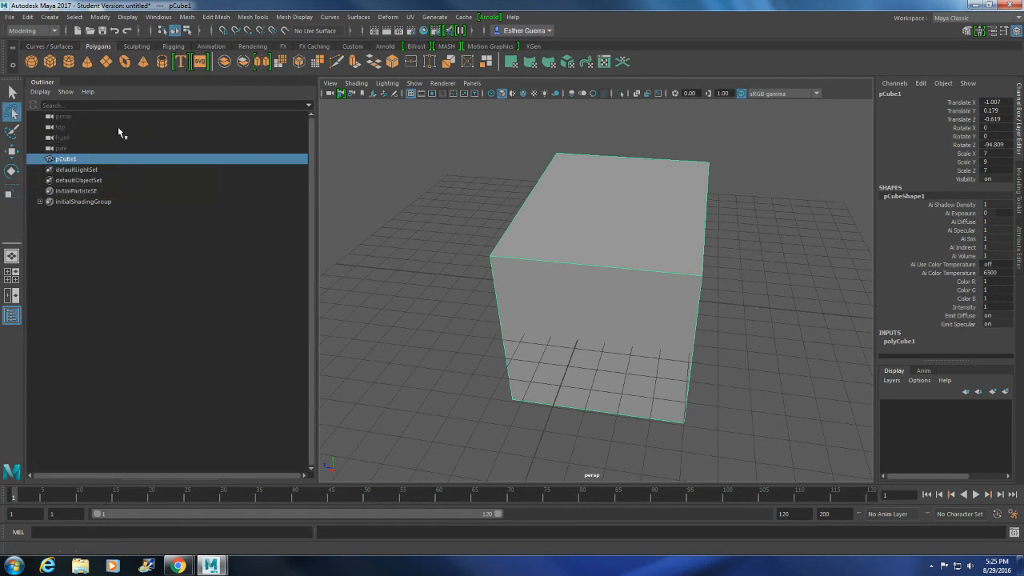
mouse_move(509, 155)
left_mouse_down()
mouse_move(433, 376)
mouse_move(742, 366)
mouse_move(683, 107)
mouse_move(583, 127)
left_mouse_up()
right_click(610, 231)
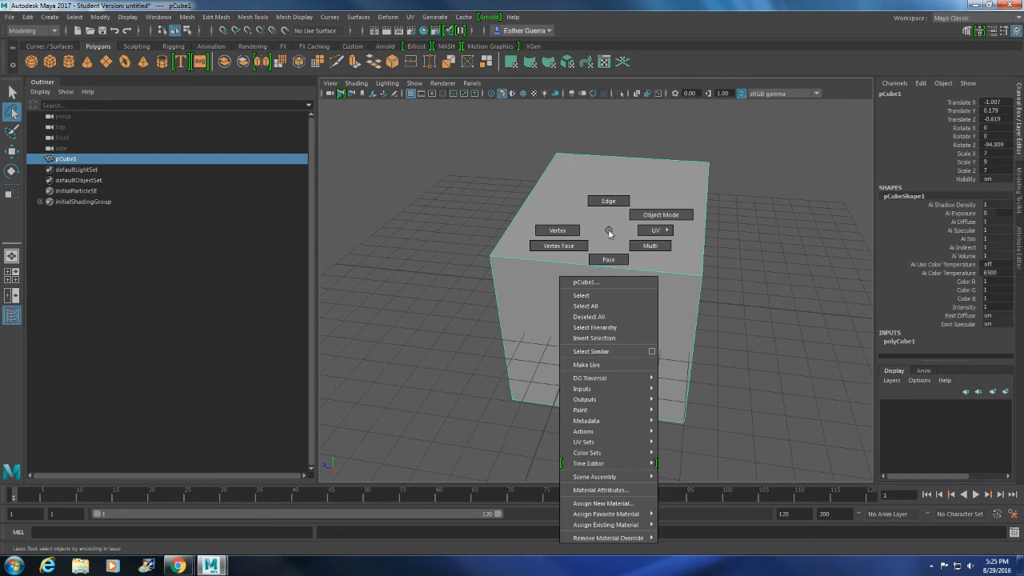
right_click_drag(610, 234, 561, 228)
mouse_move(510, 203)
left_mouse_down()
mouse_move(507, 320)
mouse_move(740, 281)
mouse_move(722, 240)
left_mouse_up()
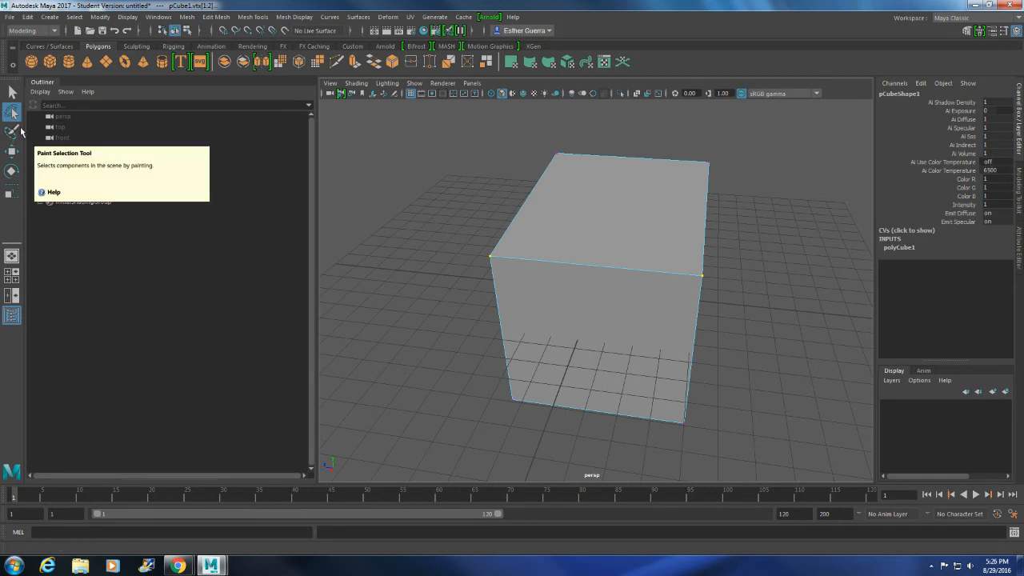
- Return the cube to object mode and delete it
right_click_drag(559, 257, 595, 240)
key("w")
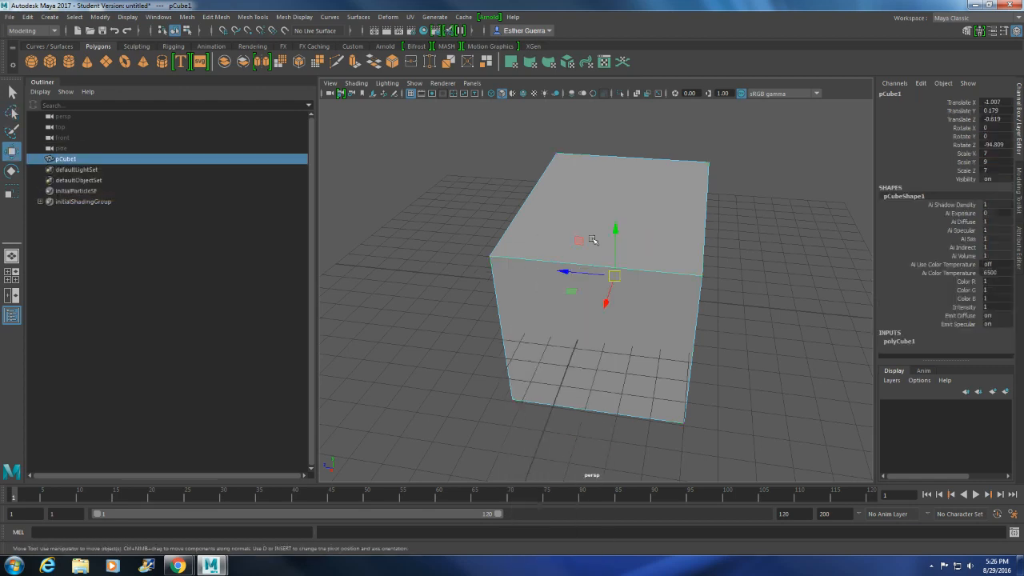
key("Delete")
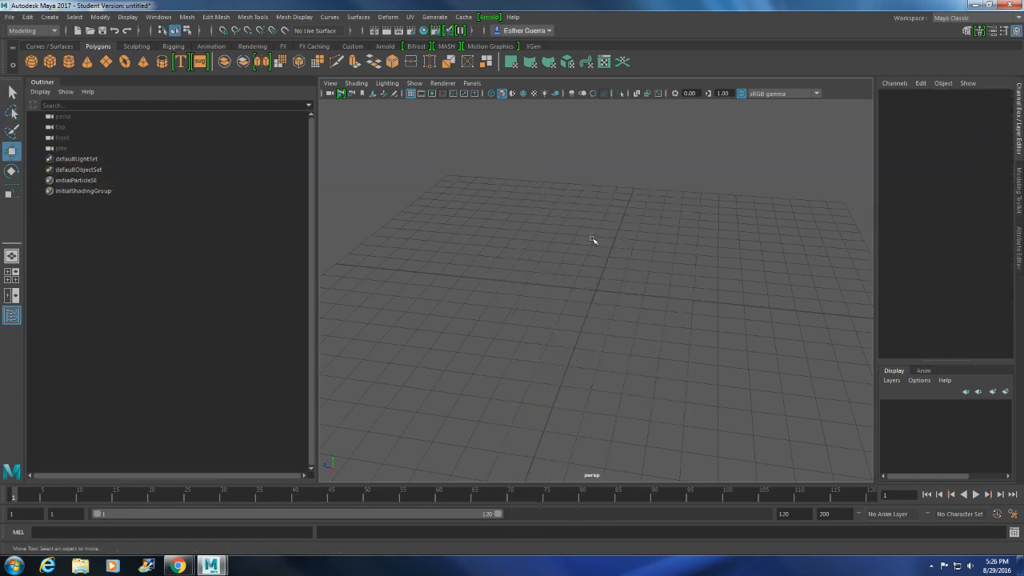
- Create a polygon sphere and scale it uniformly to 4
left_click(53, 22)
mouse_move(80, 54)
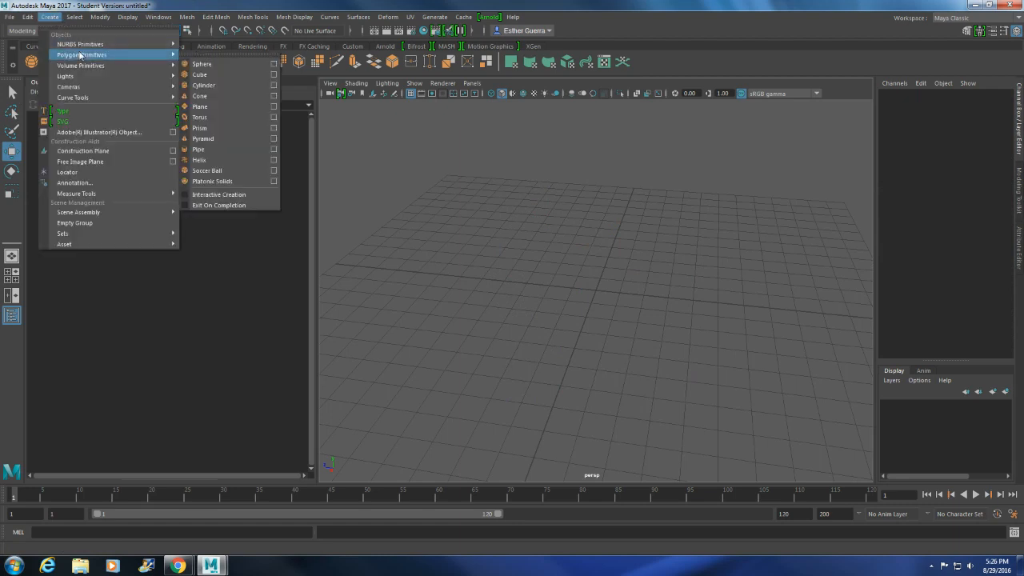
left_click(257, 63)
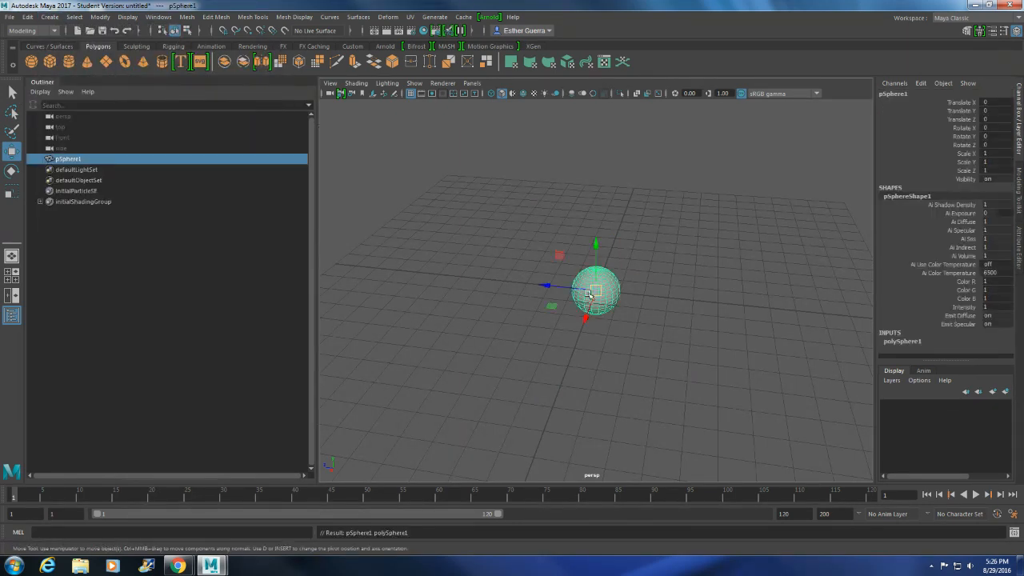
key("r")
left_click_drag(596, 291, 696, 288)
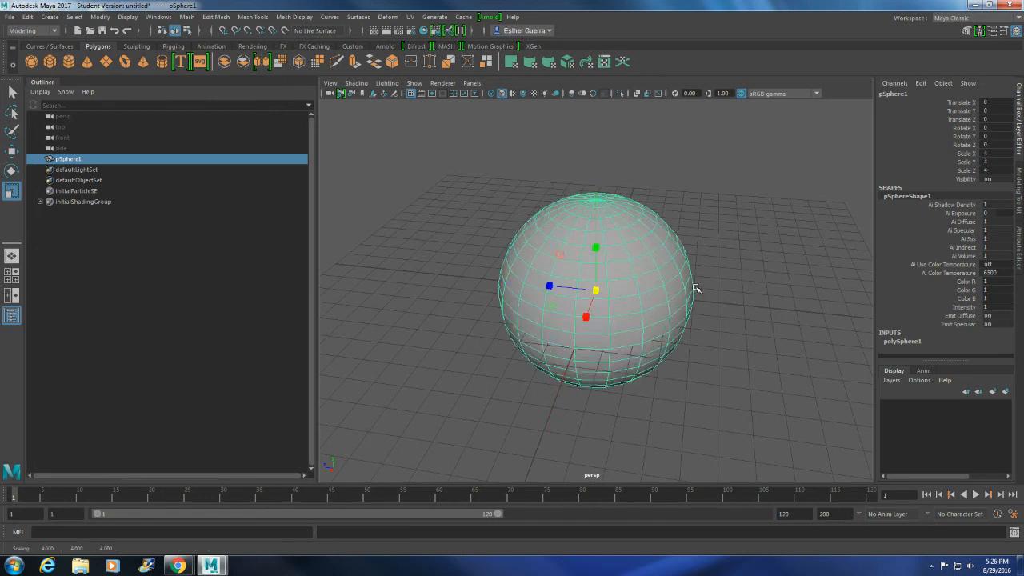
- Activate the Paint Selection tool on the sphere in face mode and shrink the brush radius to about 0.355
scroll(694, 288, "up", 5)
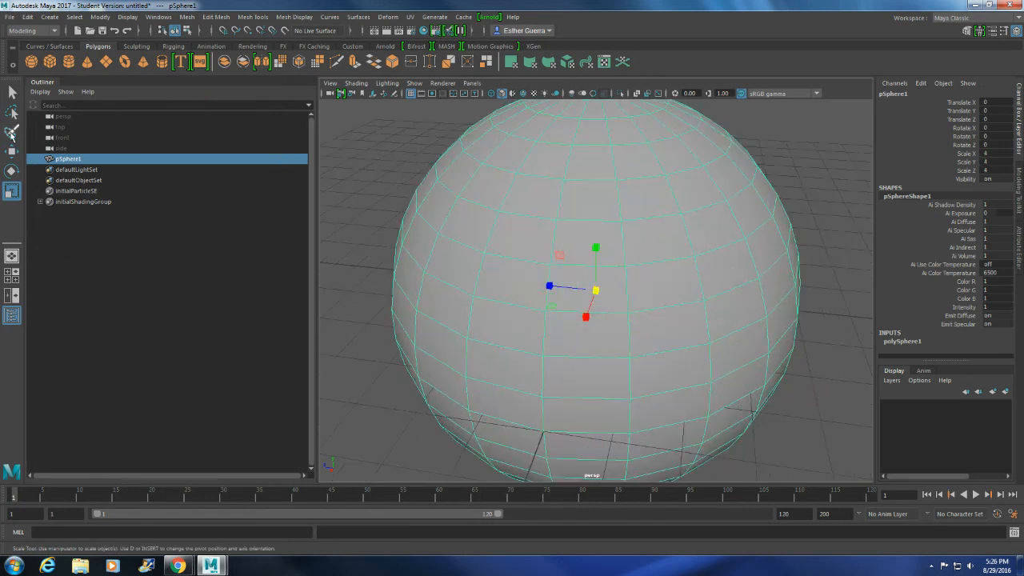
left_click(11, 132)
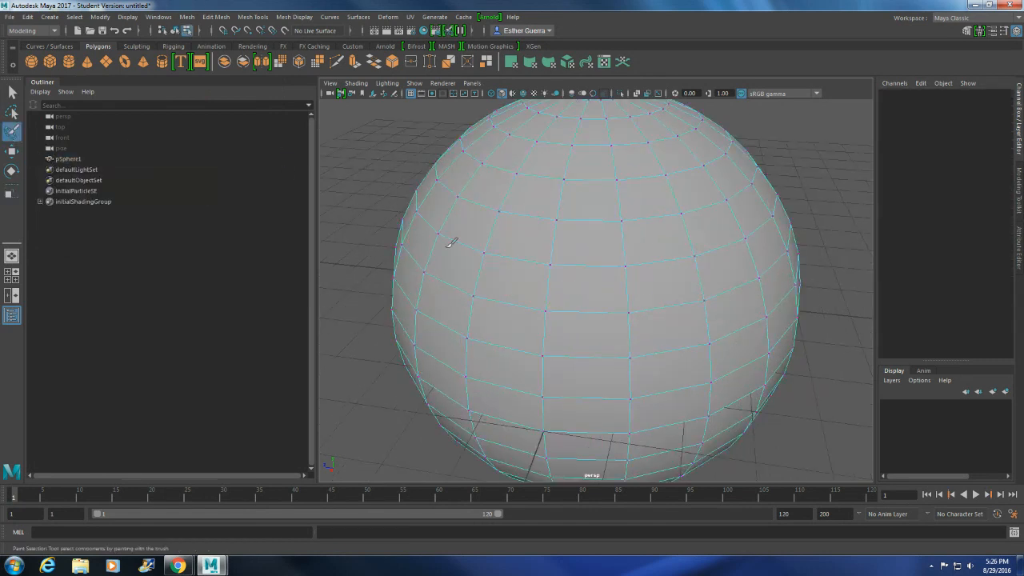
right_click(591, 258)
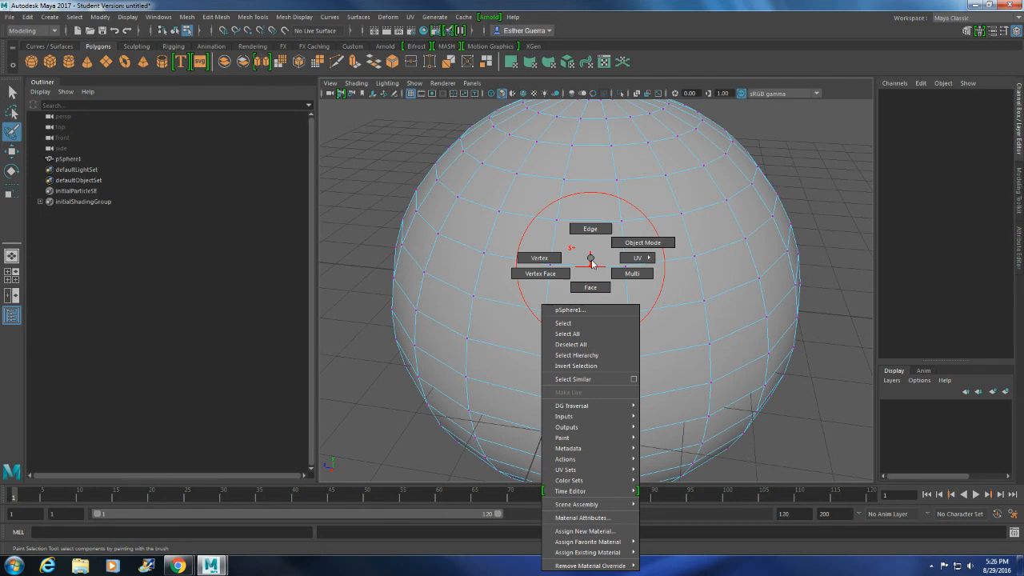
right_click_drag(536, 255, 596, 278)
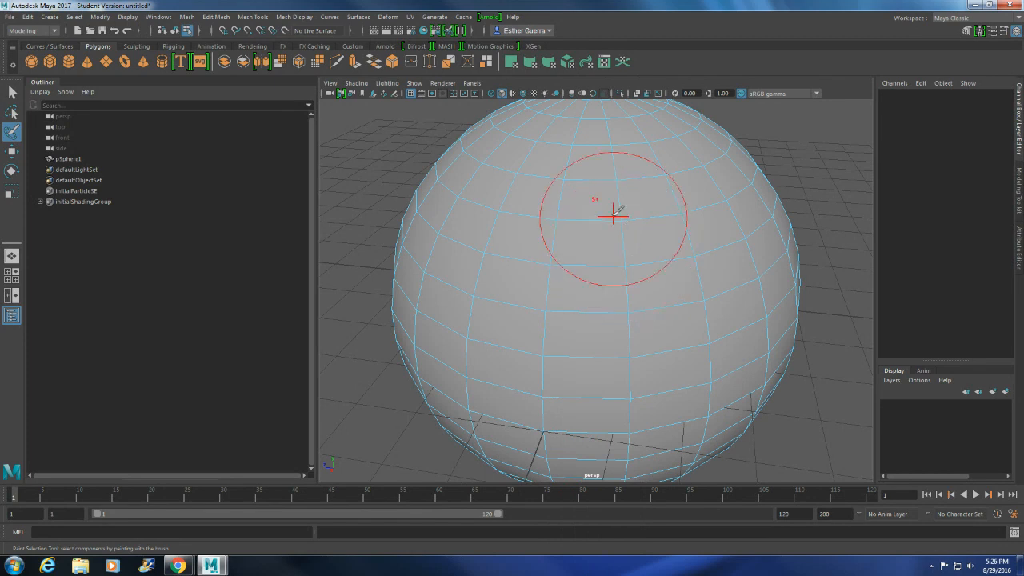
left_click_drag(611, 204, 578, 207)
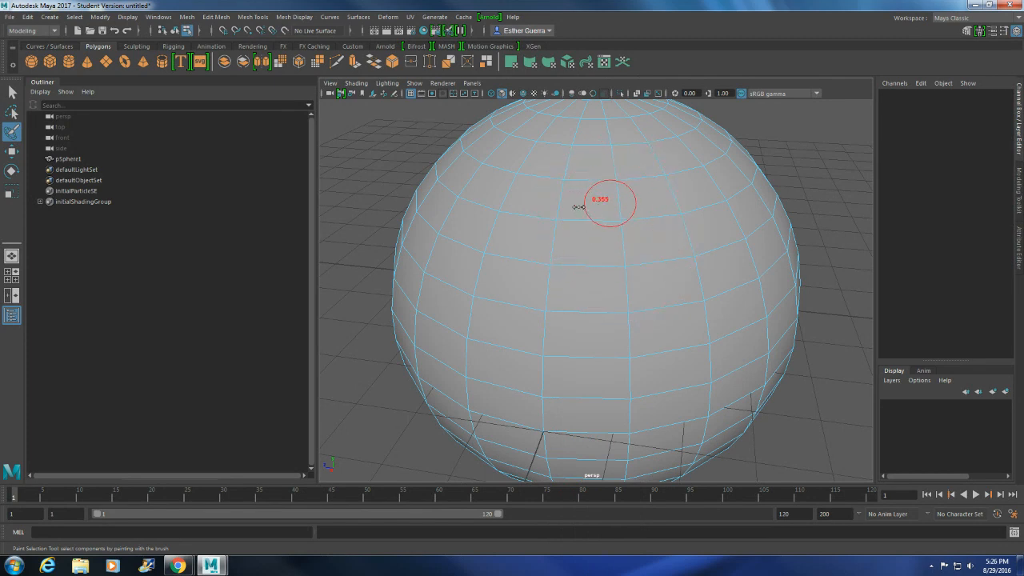
- Paint-select a patch of faces three columns wide on the sphere's near side, from near the top pole to below the middle
mouse_move(590, 142)
left_mouse_down()
mouse_move(594, 379)
mouse_move(656, 368)
mouse_move(613, 105)
mouse_move(643, 164)
mouse_move(681, 358)
mouse_move(708, 355)
mouse_move(707, 233)
mouse_move(658, 112)
mouse_move(633, 105)
mouse_move(747, 347)
mouse_move(686, 179)
mouse_move(682, 186)
left_mouse_up()
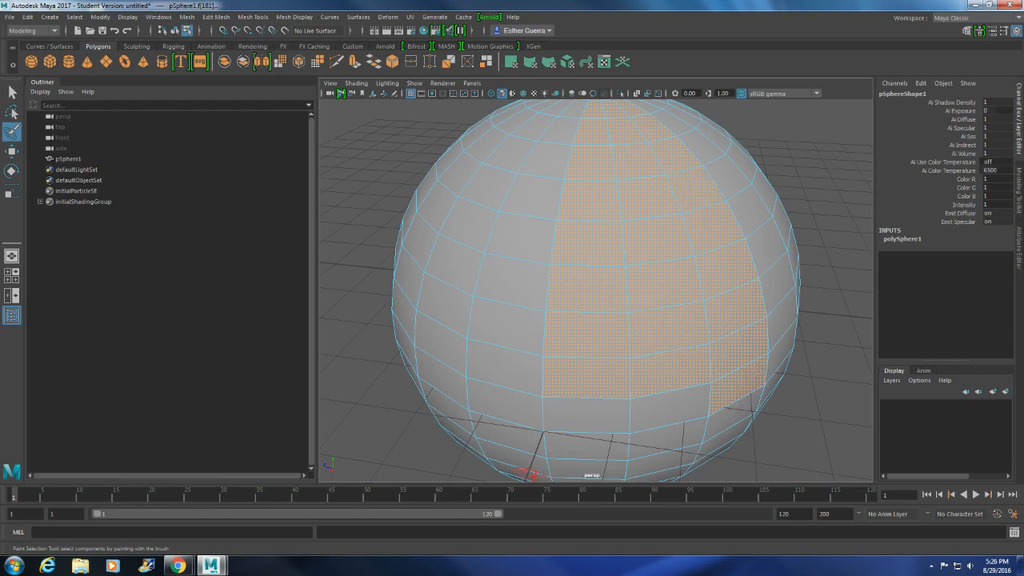
mouse_move(702, 393)
left_mouse_down()
mouse_move(601, 408)
mouse_move(744, 364)
left_mouse_up()
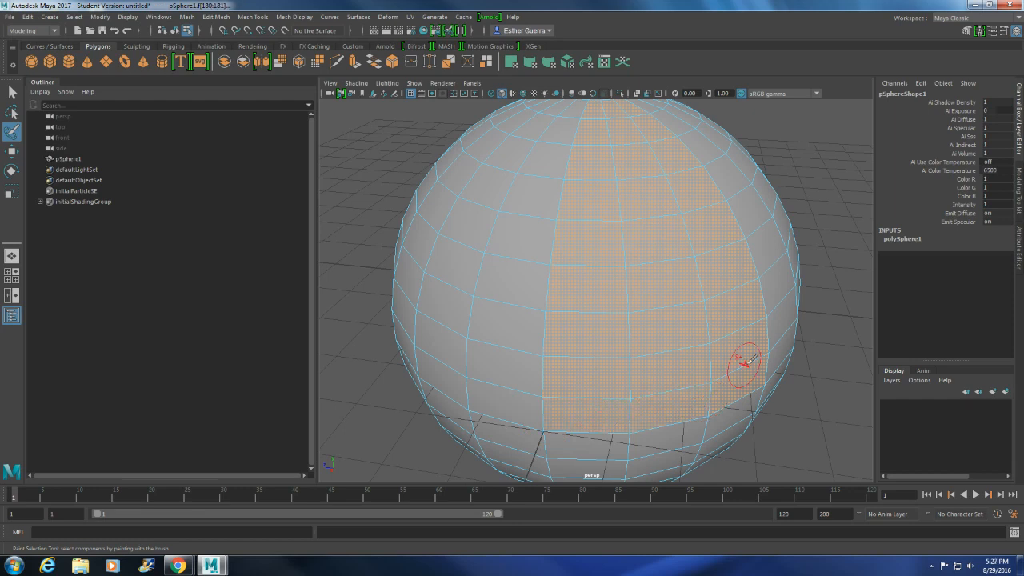
scroll(744, 297, "down", 3)
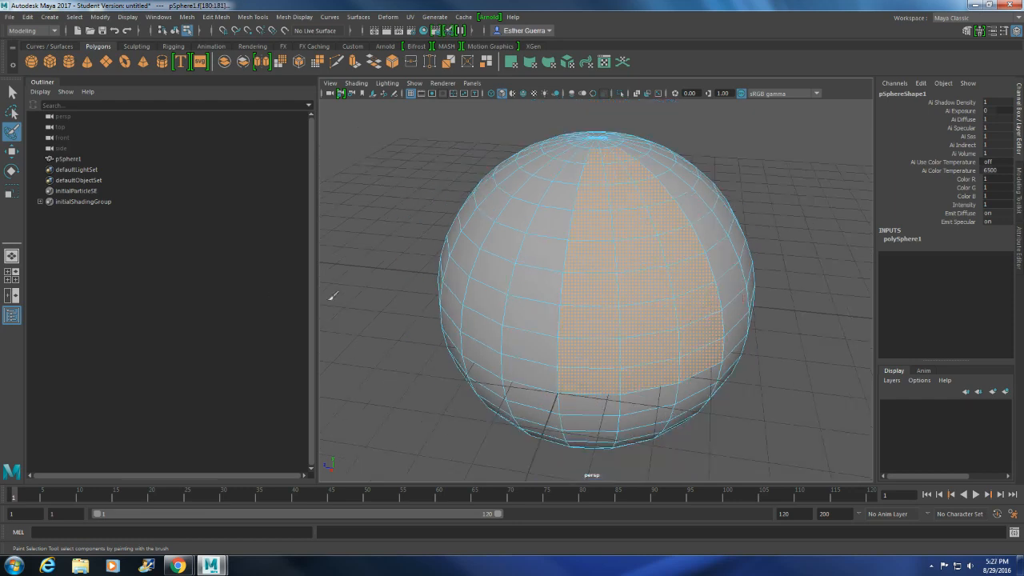